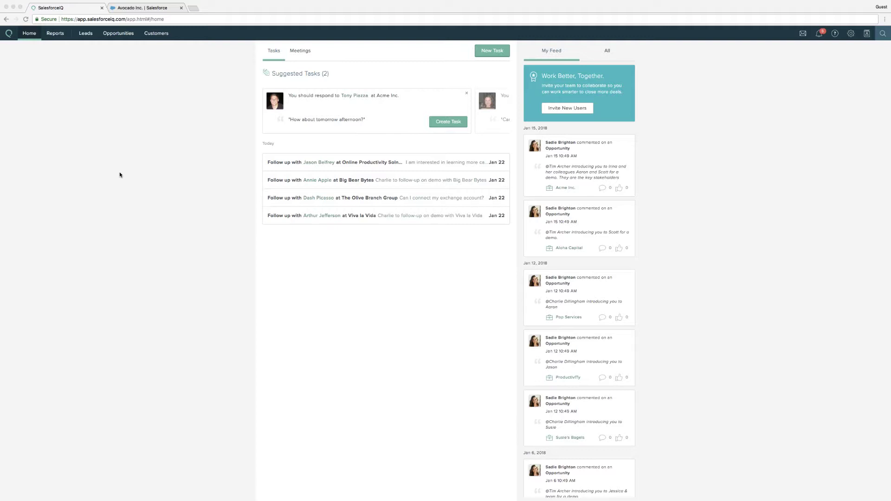
# Open Settings > Organization General and locate the Start Export section
pyautogui.click(119, 175)
pyautogui.click(851, 34)
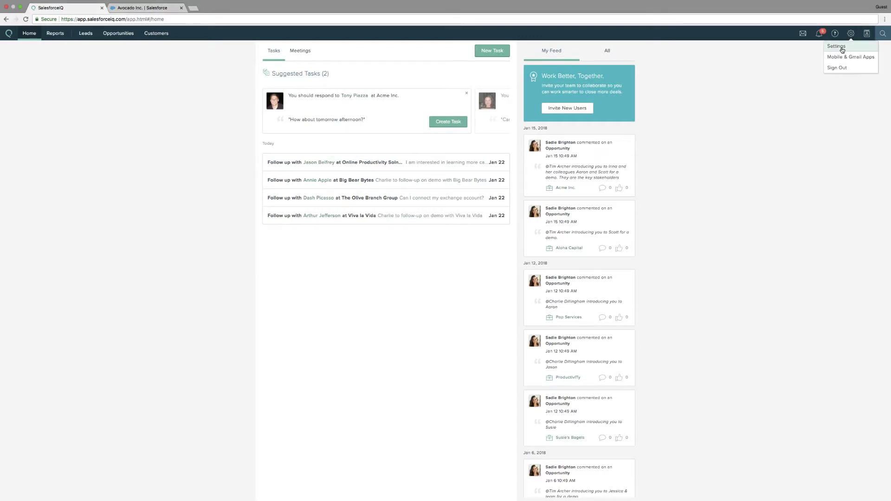
pyautogui.click(842, 47)
pyautogui.click(94, 160)
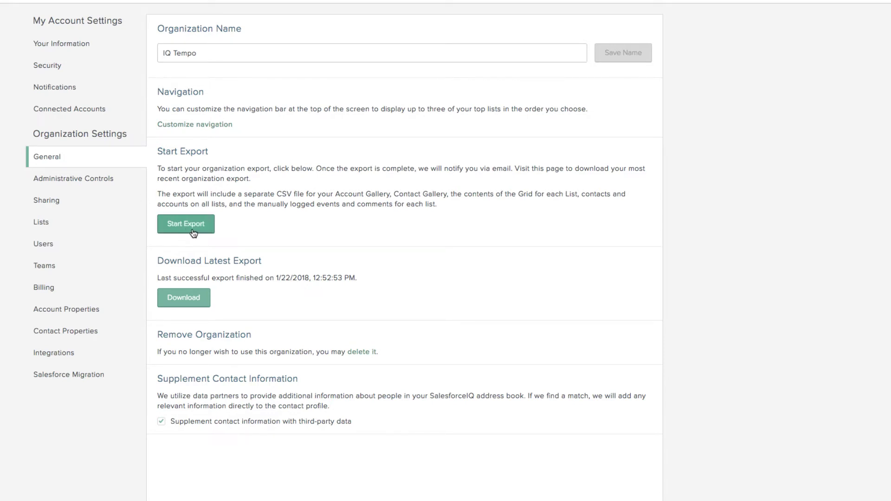
pyautogui.moveTo(211, 153); pyautogui.dragTo(154, 149)
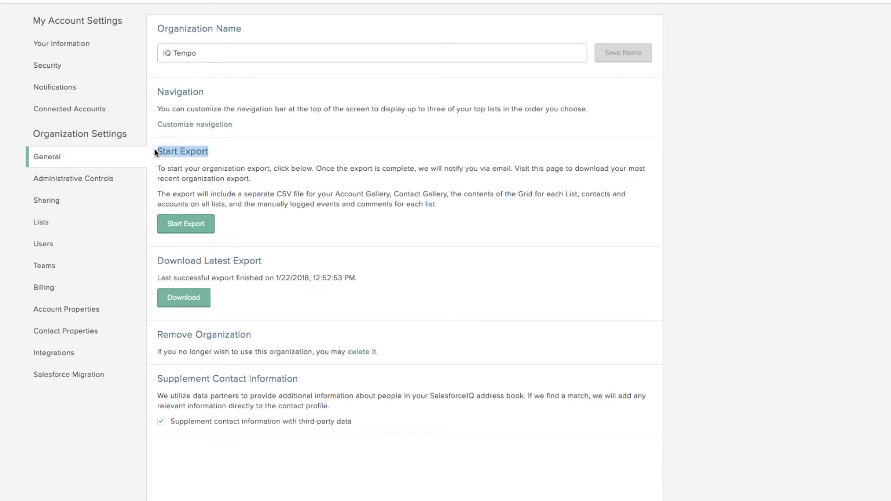
pyautogui.click(258, 159)
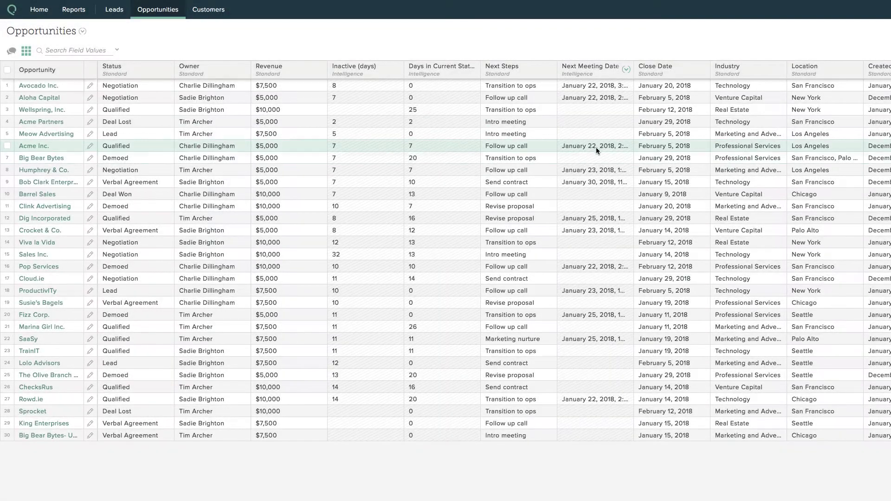
# Inspect the Industry column in Opportunities, then switch to the Avocado Inc. account in Salesforce
pyautogui.hscroll(5, 595, 145)
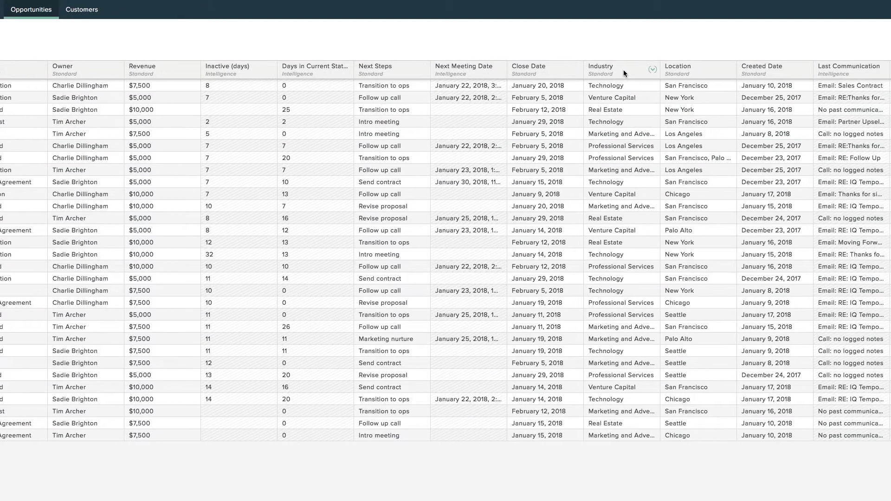
pyautogui.click(622, 69)
pyautogui.hscroll(2, 623, 70)
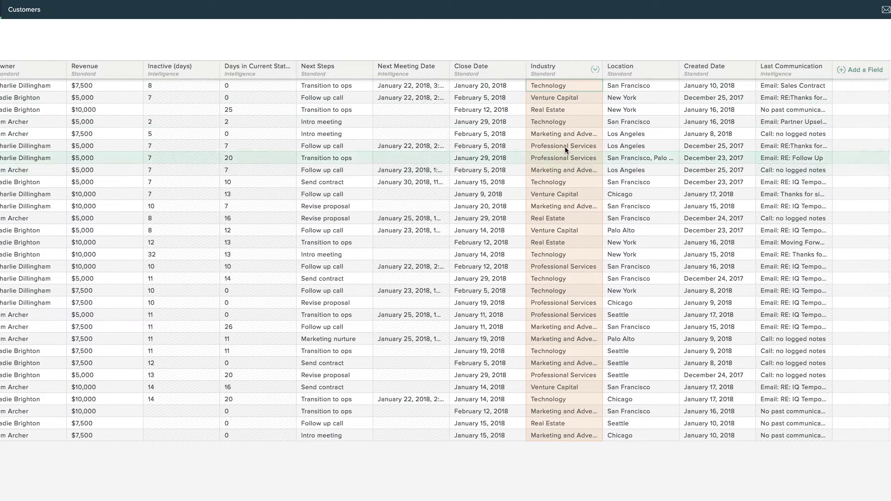
pyautogui.click(564, 121)
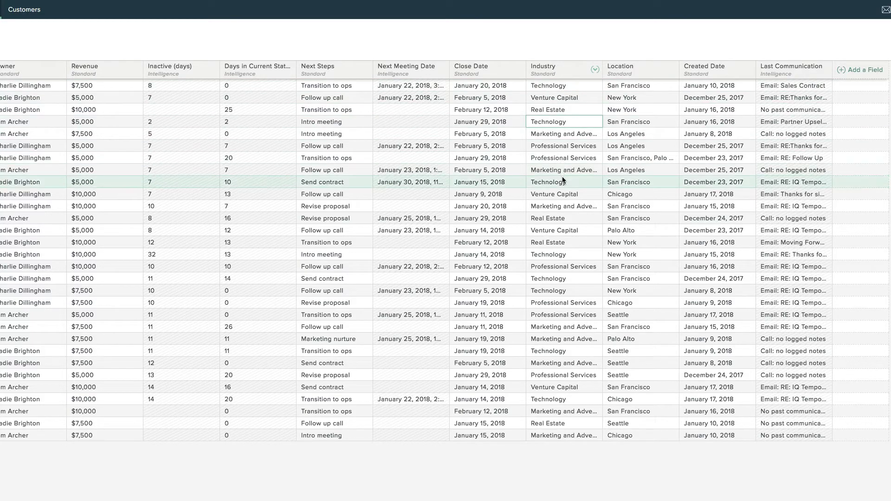
pyautogui.click(24, 10)
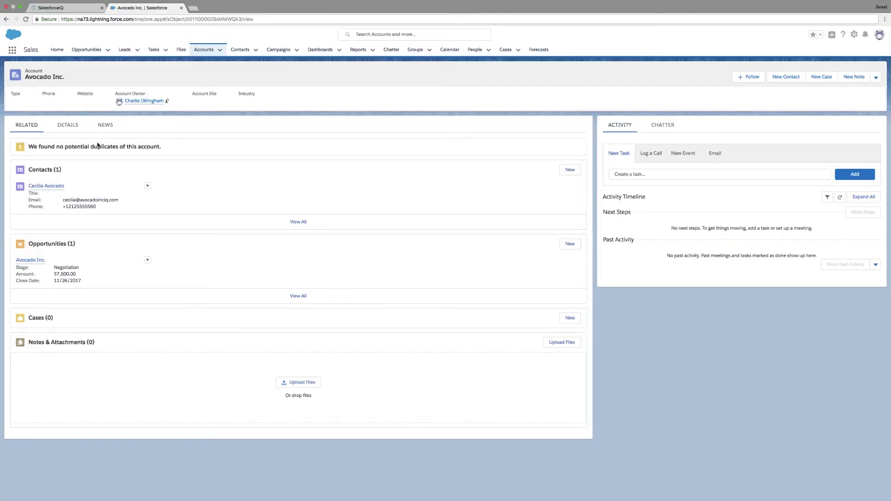
pyautogui.click(67, 125)
pyautogui.scroll(-1, 229, 184)
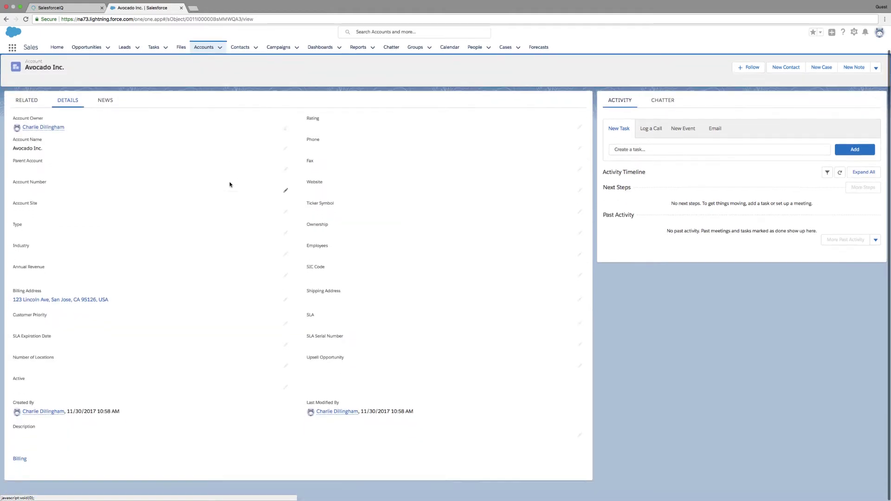
pyautogui.scroll(1, 229, 184)
pyautogui.scroll(-1, 229, 185)
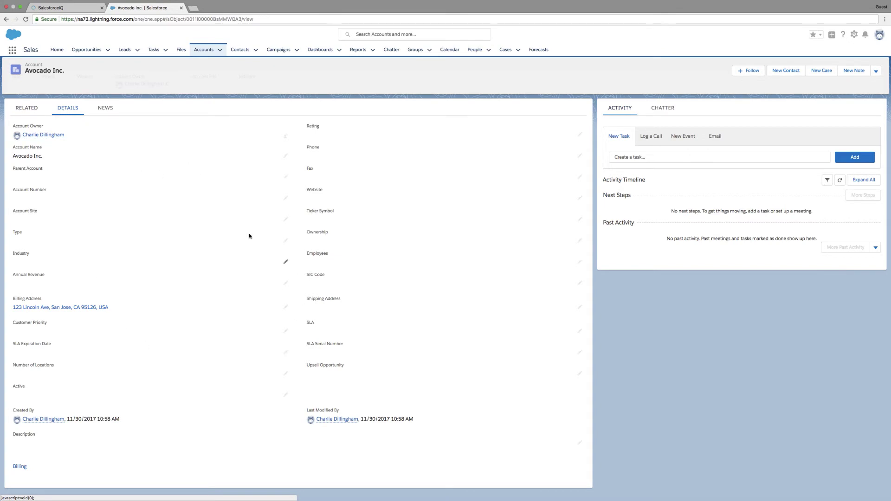
pyautogui.click(21, 108)
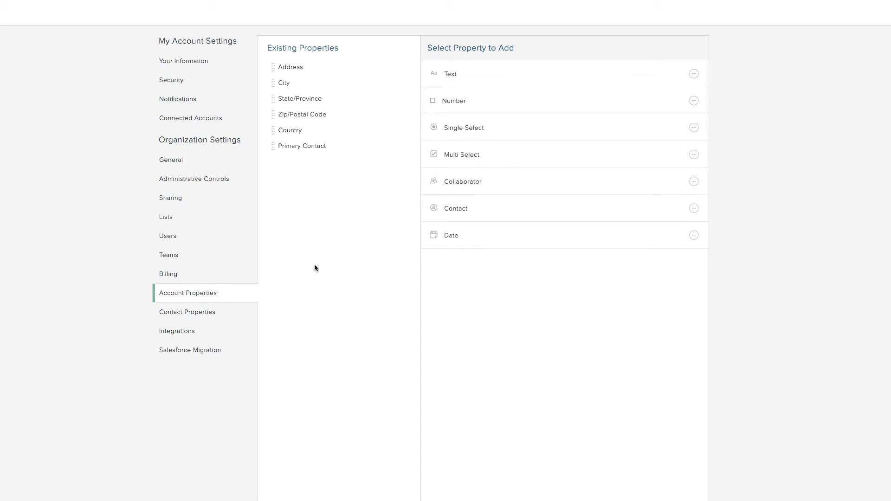
# Create a new text account property named 'Industry'
pyautogui.click(481, 76)
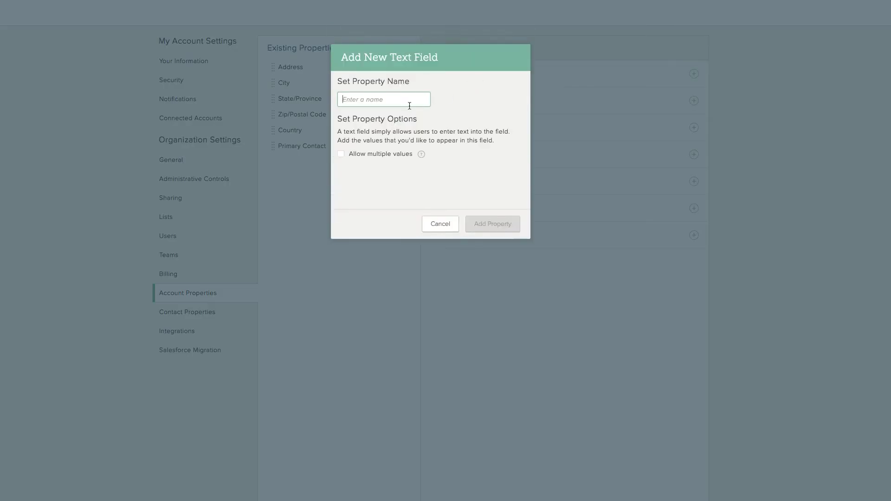
pyautogui.write('Industry')
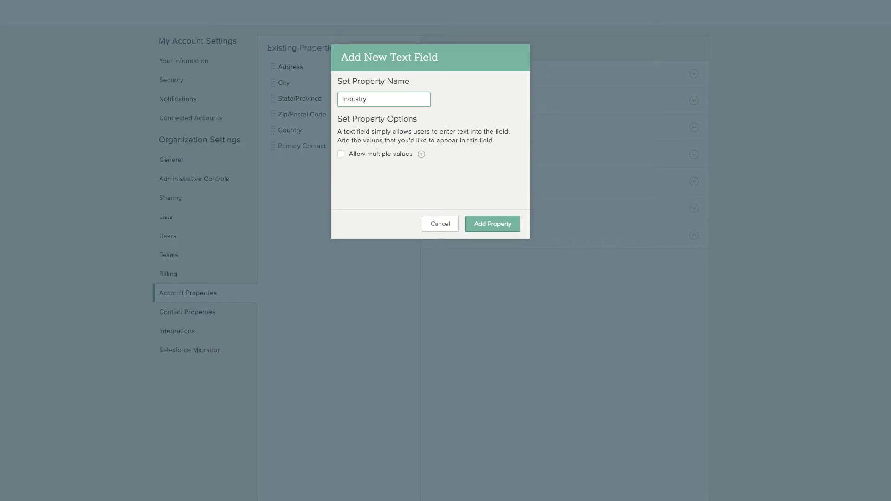
pyautogui.click(493, 221)
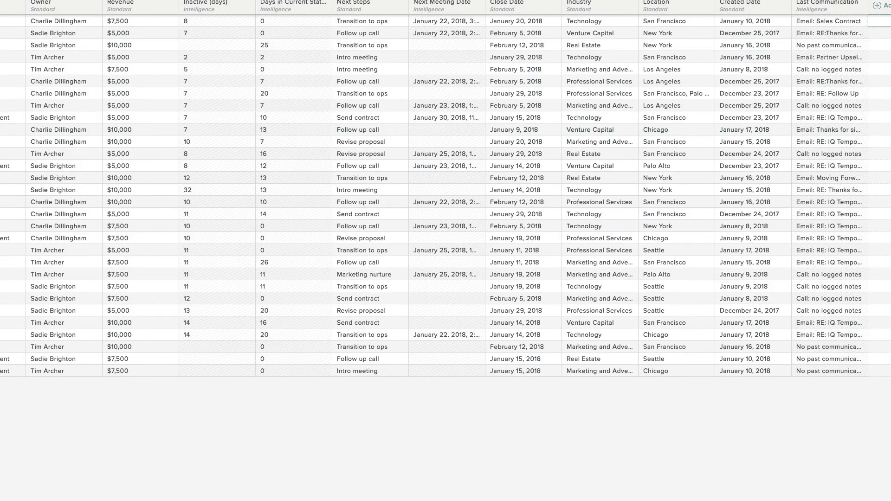
# Add the account-level Industry field as a new column on the Opportunities grid
pyautogui.click(877, 5)
pyautogui.click(461, 162)
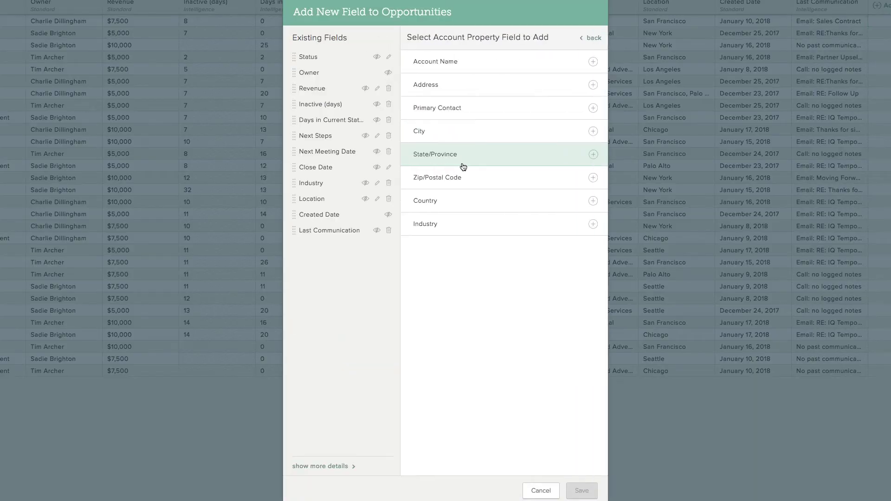
pyautogui.click(455, 230)
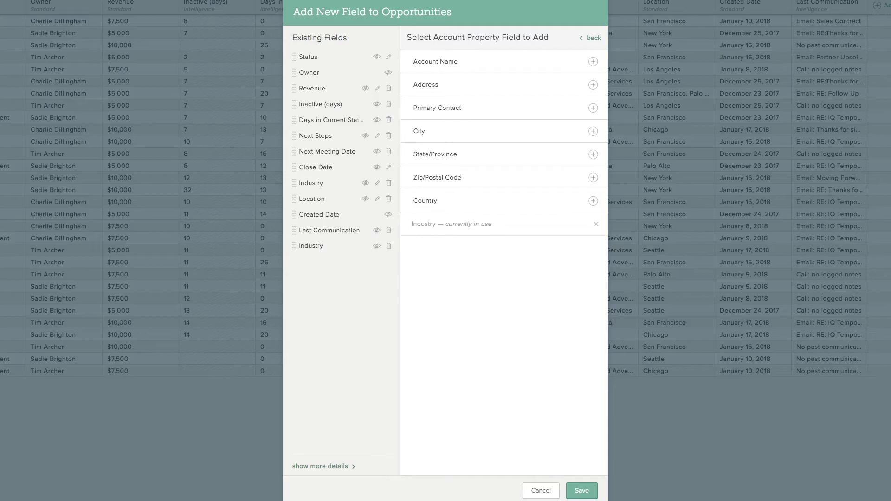
pyautogui.click(580, 492)
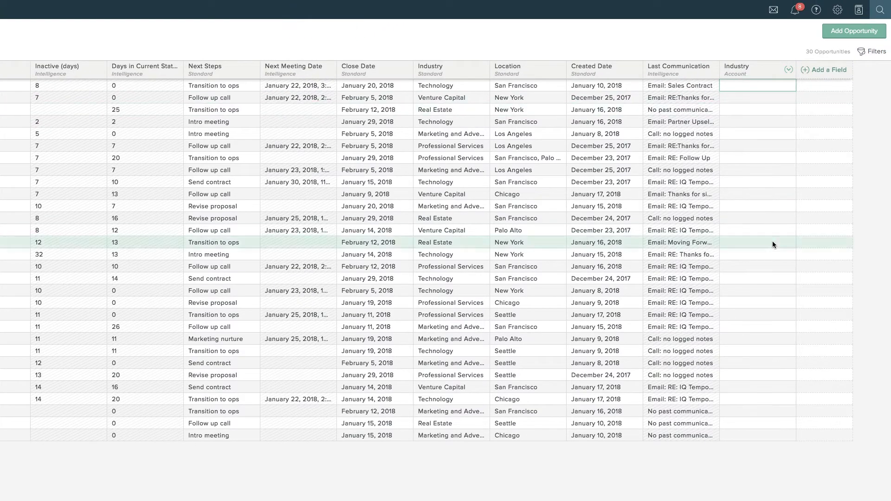
# Copy the existing Industry column's values into the new account Industry column
pyautogui.click(438, 68)
pyautogui.hotkey('ctrl', 'c')
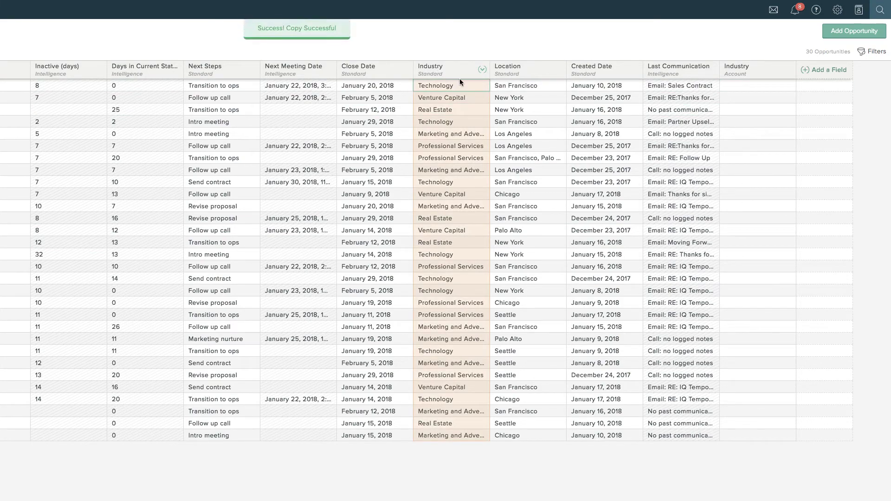
pyautogui.click(752, 65)
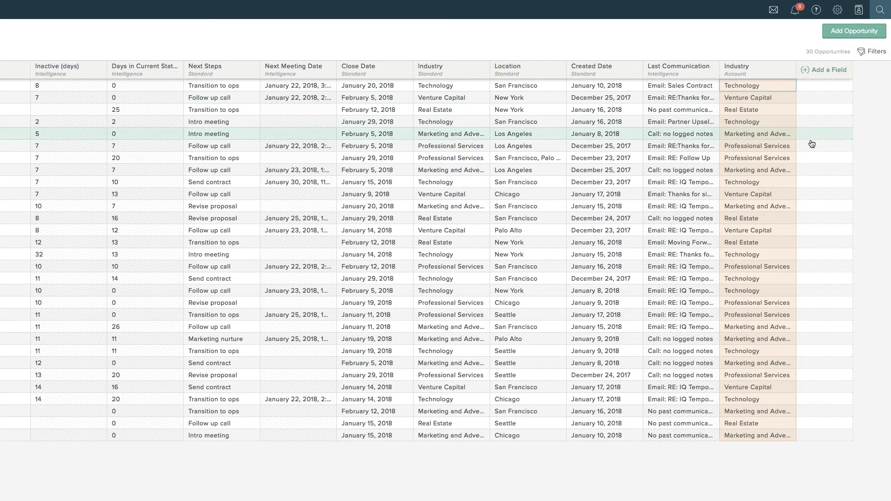
# Remove the added account Industry column from the Opportunities grid
pyautogui.click(751, 122)
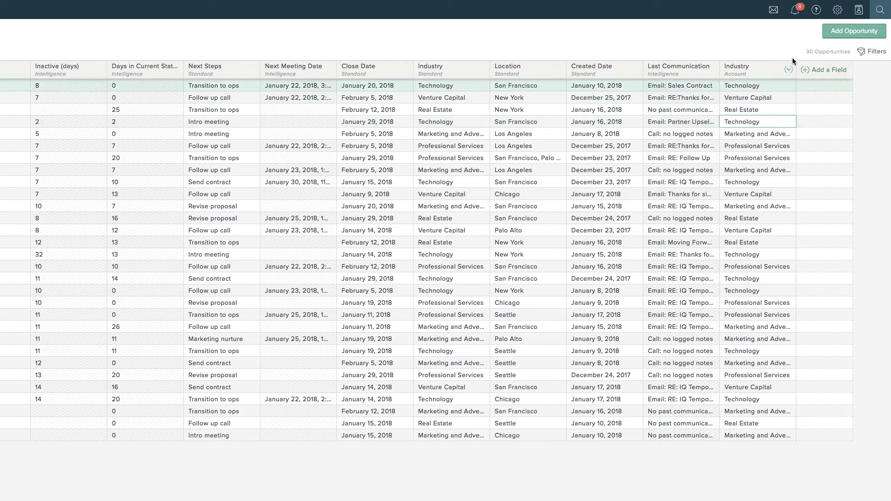
pyautogui.click(788, 70)
pyautogui.click(784, 157)
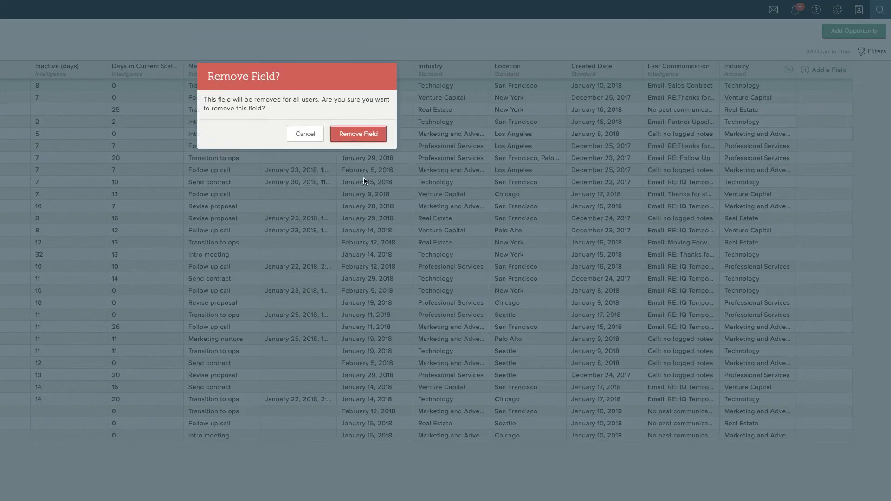
pyautogui.click(354, 135)
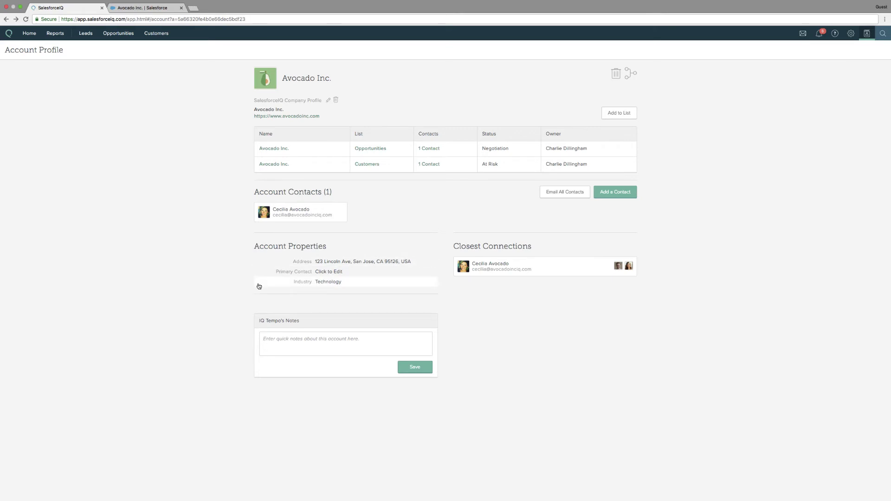
pyautogui.click(144, 8)
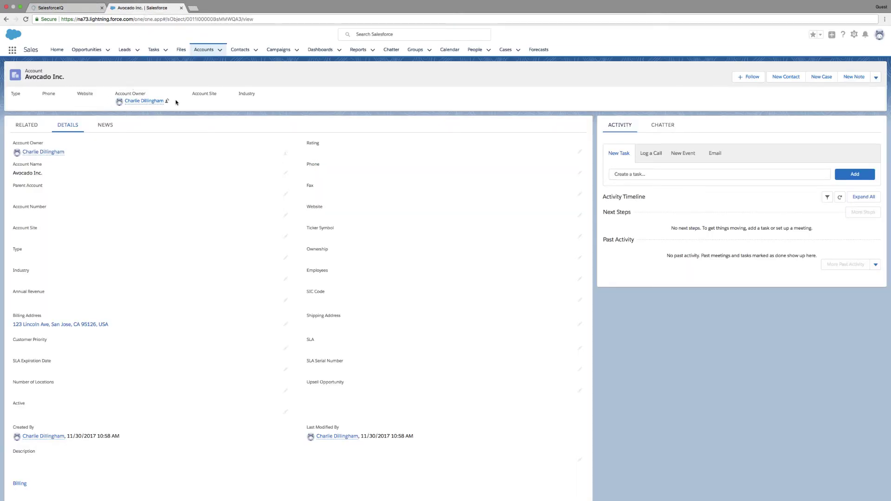
pyautogui.click(32, 128)
pyautogui.click(40, 263)
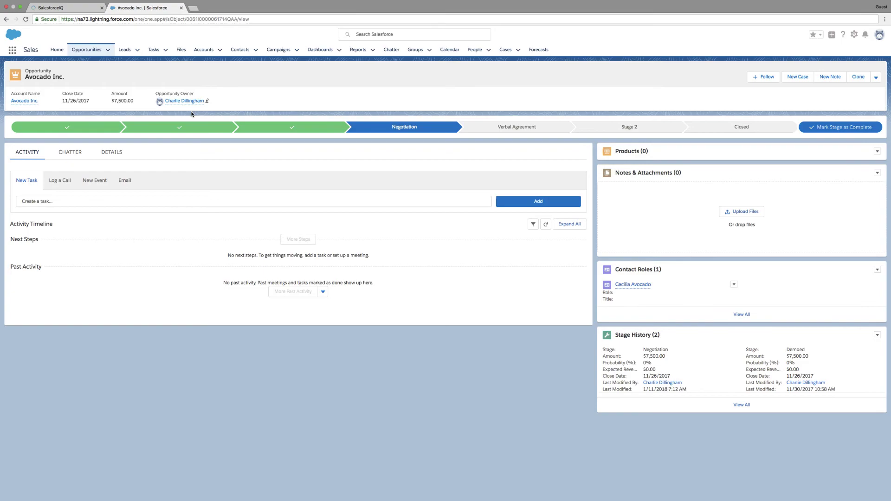
pyautogui.click(65, 8)
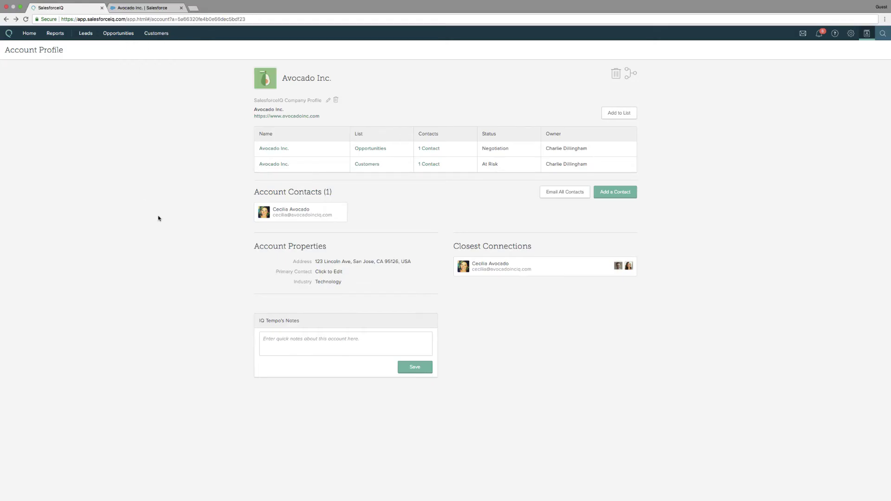
# Return to the Opportunities grid listing all 30 deals
pyautogui.click(119, 33)
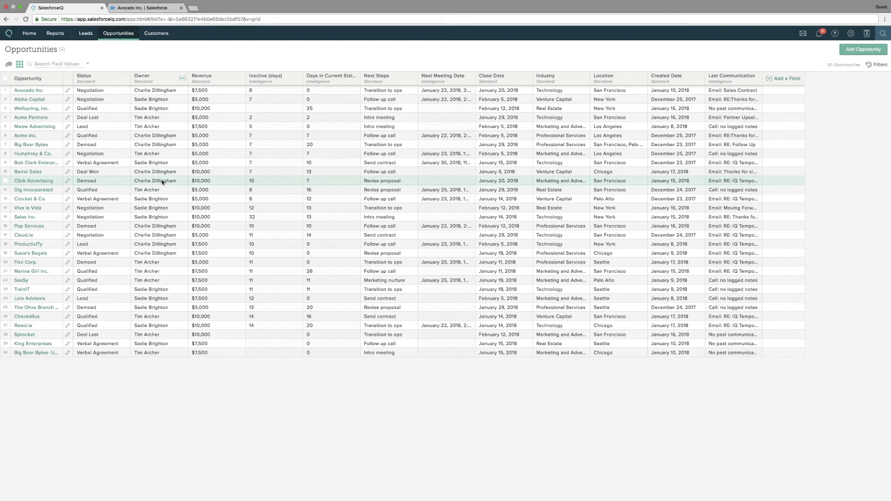
# Add a text account property named 'SFIQ Account Owner' in Account Properties settings
pyautogui.click(852, 33)
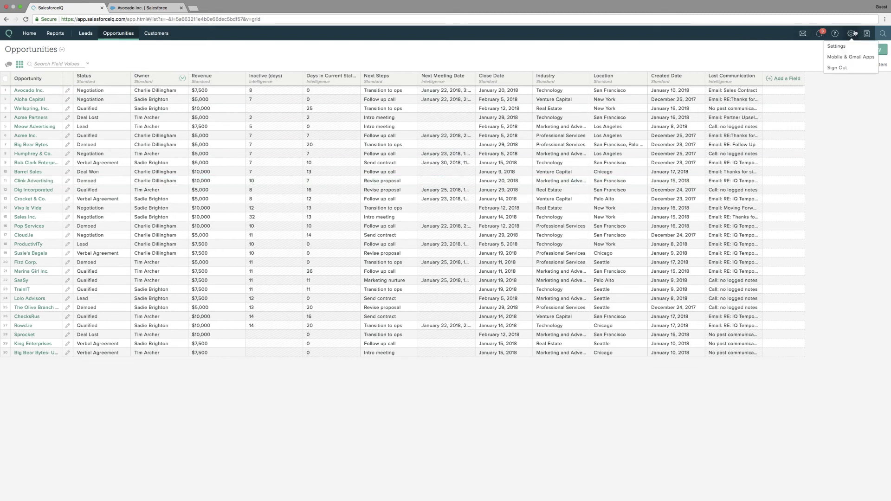
pyautogui.click(846, 47)
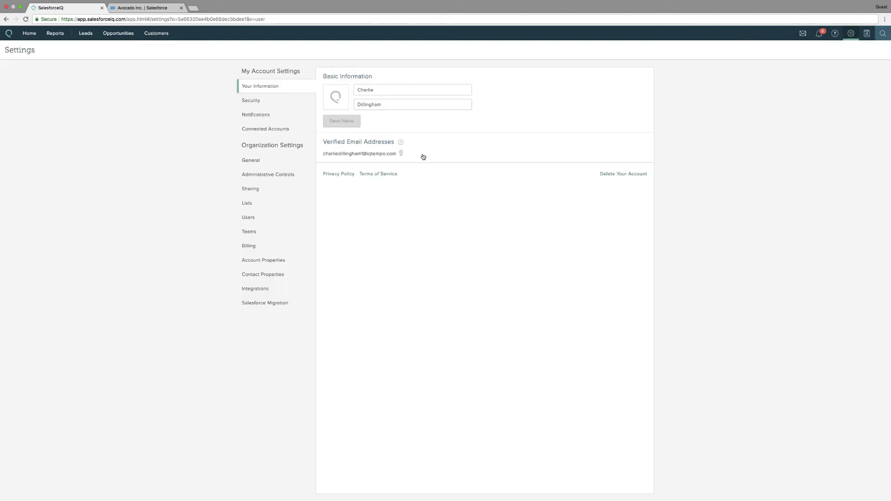
pyautogui.click(260, 260)
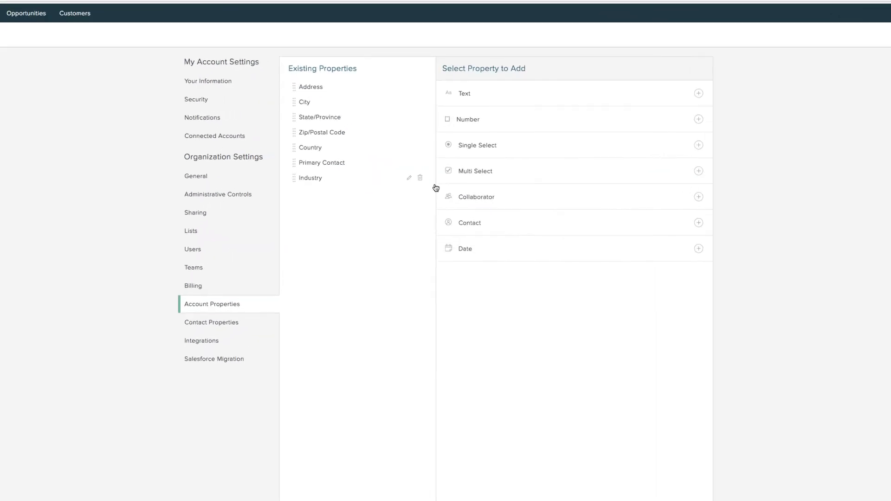
pyautogui.click(482, 100)
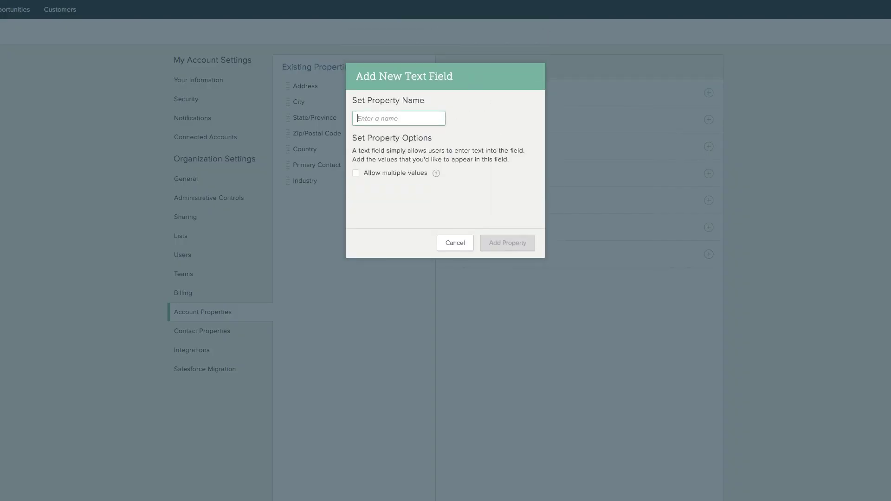
pyautogui.write('SFIQ Account Owner')
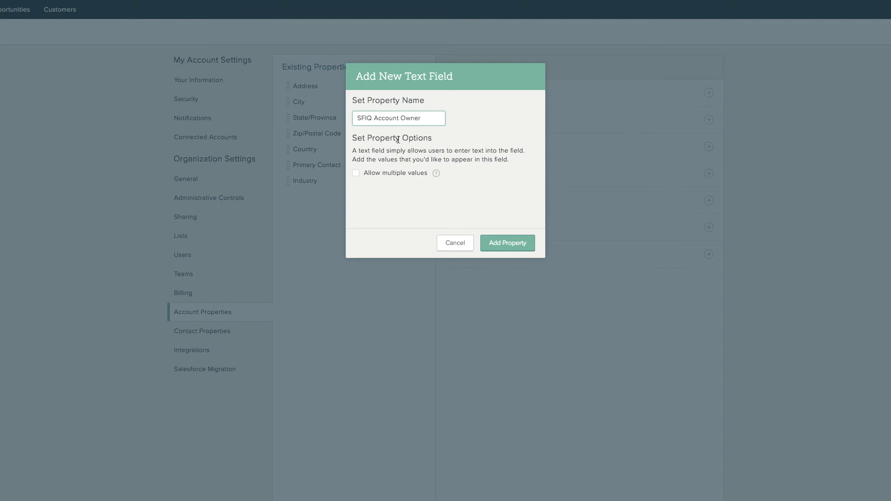
pyautogui.click(508, 242)
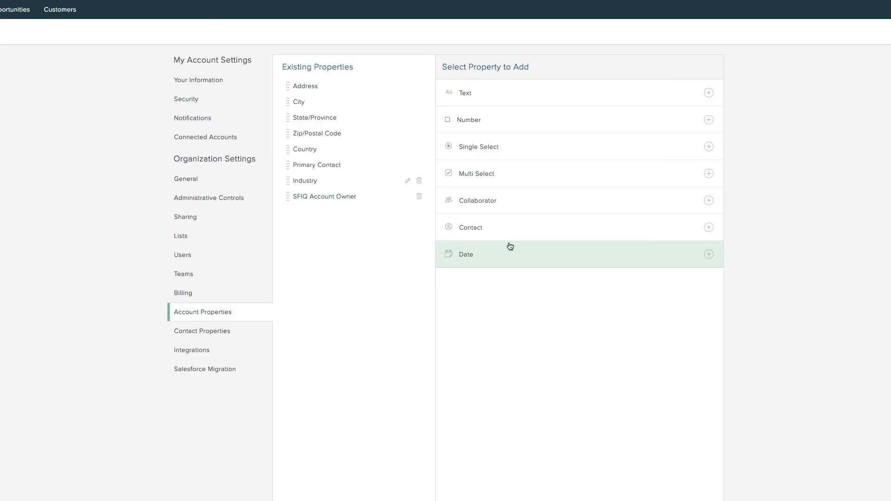
# Add the SFIQ Account Owner account field as a column and fill it from the Owner column
pyautogui.moveTo(14, 14)
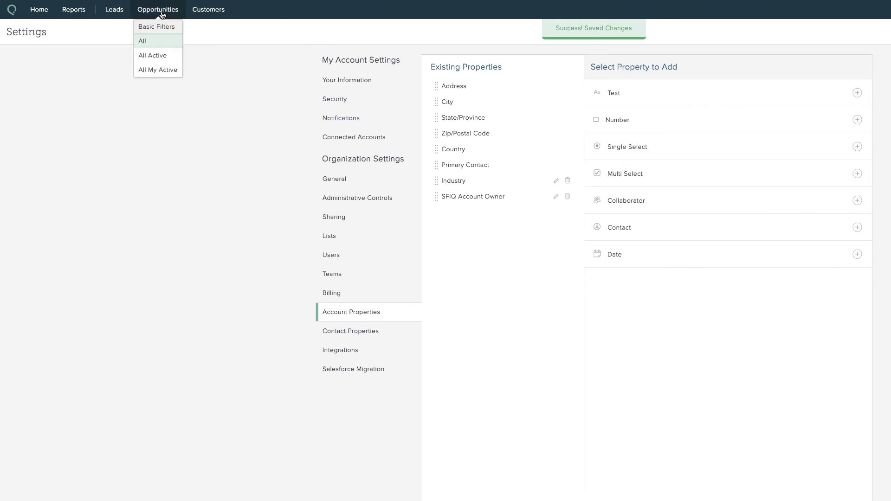
pyautogui.click(162, 11)
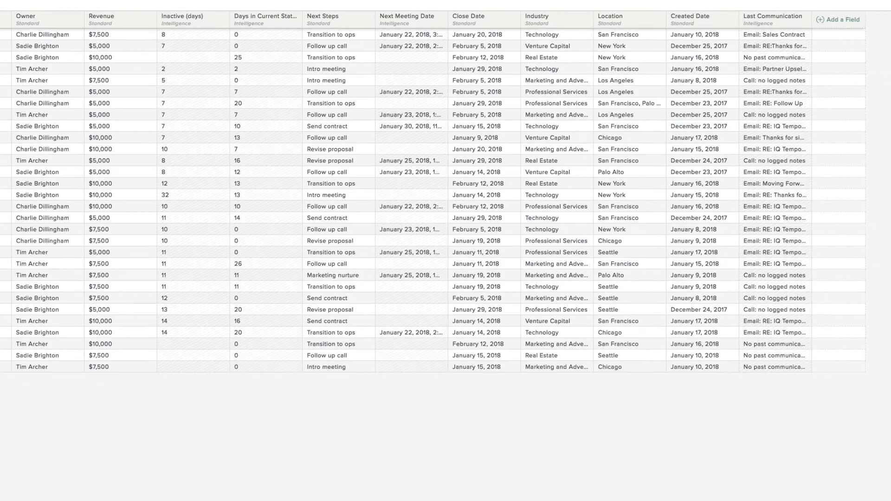
pyautogui.click(830, 20)
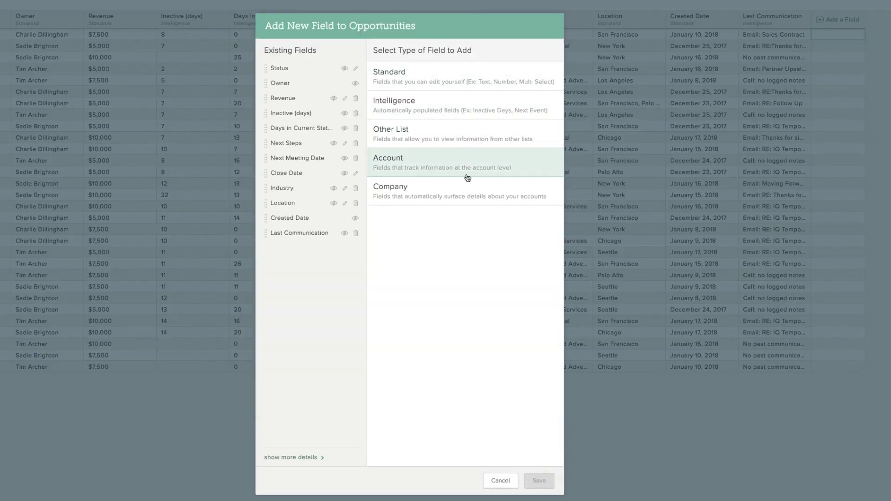
pyautogui.click(468, 178)
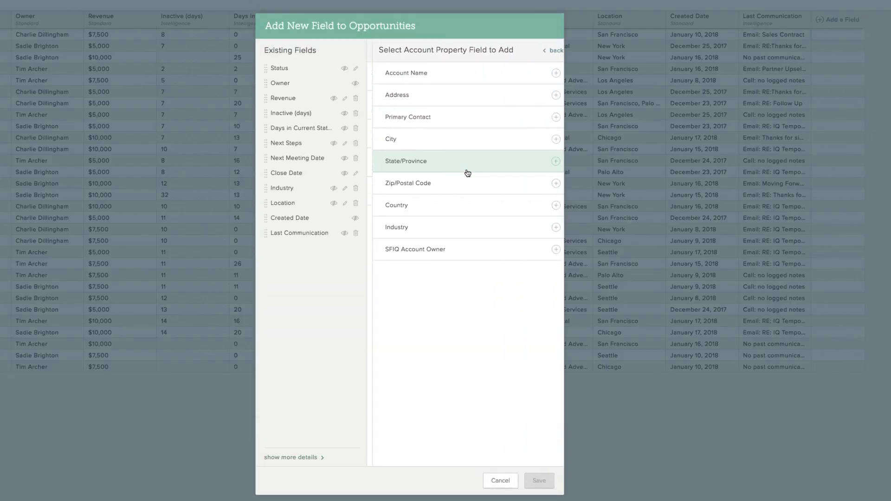
pyautogui.click(456, 258)
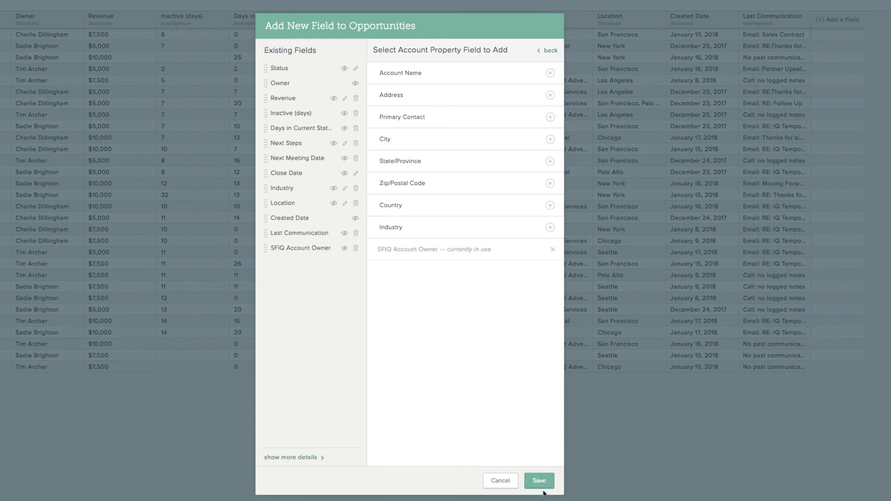
pyautogui.scroll(-1, 540, 485)
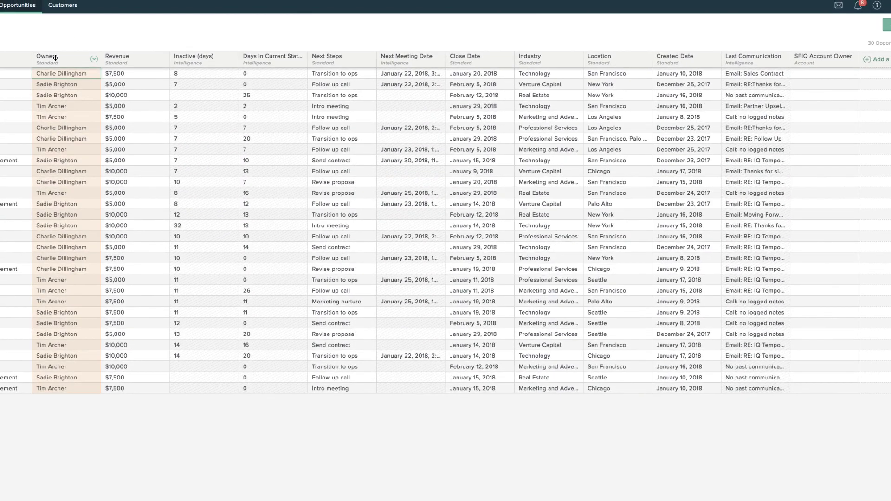
pyautogui.moveTo(55, 58); pyautogui.dragTo(819, 63)
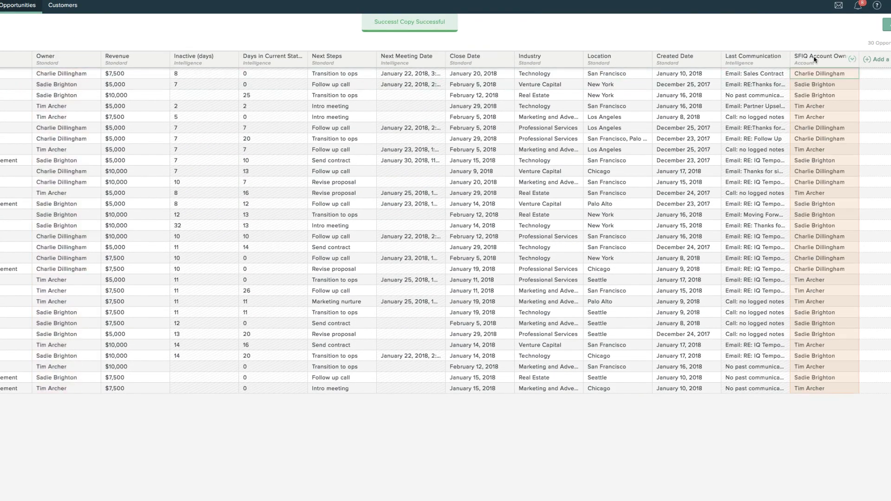
# Delete the SFIQ Account Owner column from the Opportunities grid, confirming the removal
pyautogui.click(815, 117)
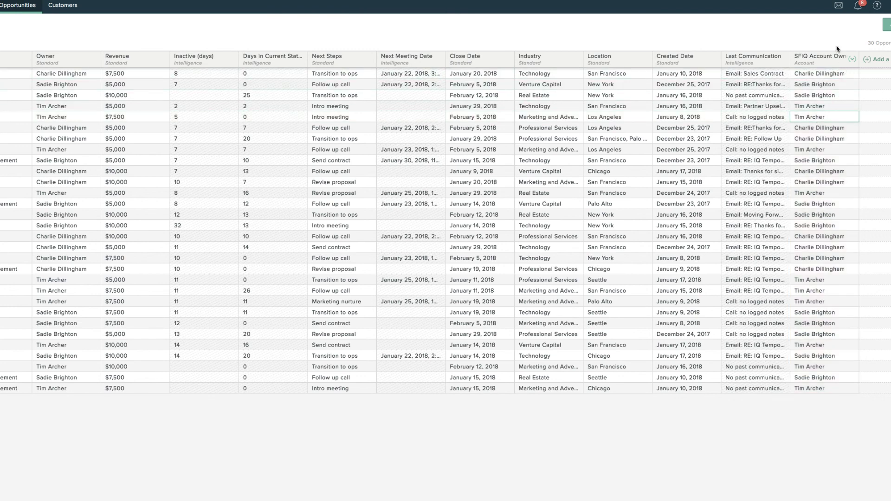
pyautogui.click(852, 59)
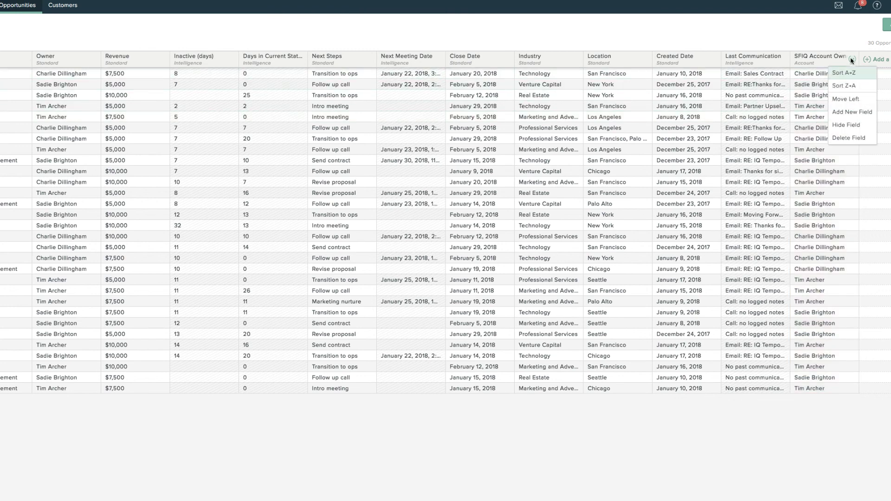
pyautogui.click(851, 137)
pyautogui.click(455, 118)
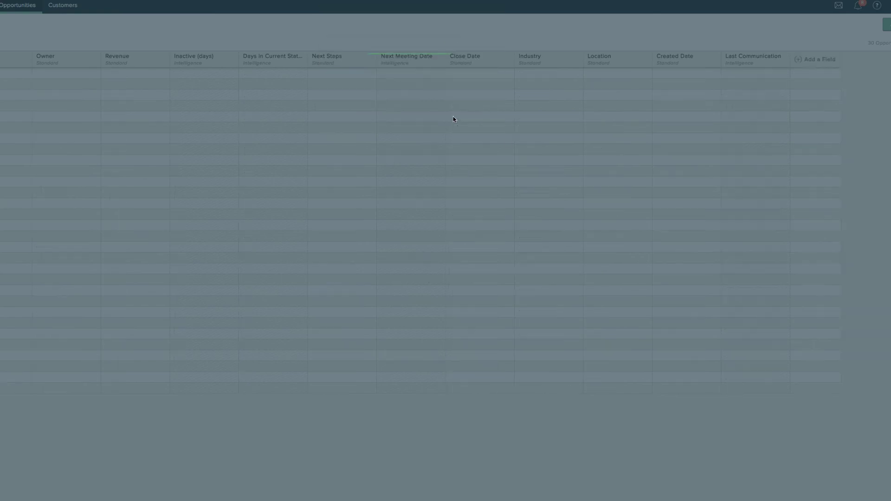